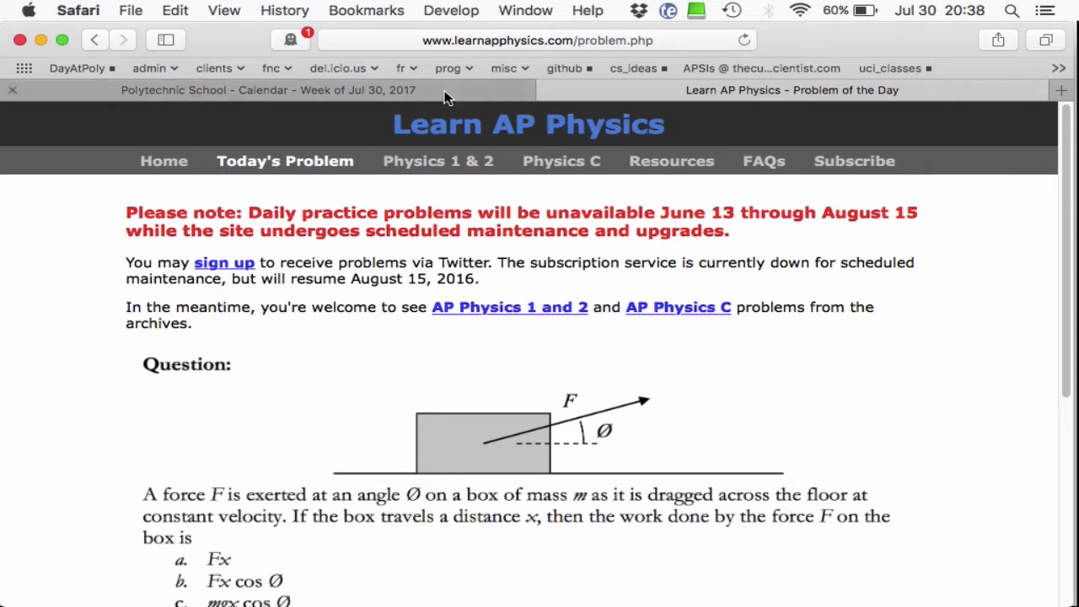
Step: Switch to the Polytechnic School - Calendar tab showing the week of Jul 30 – Aug 5, 2017
left_click(385, 96)
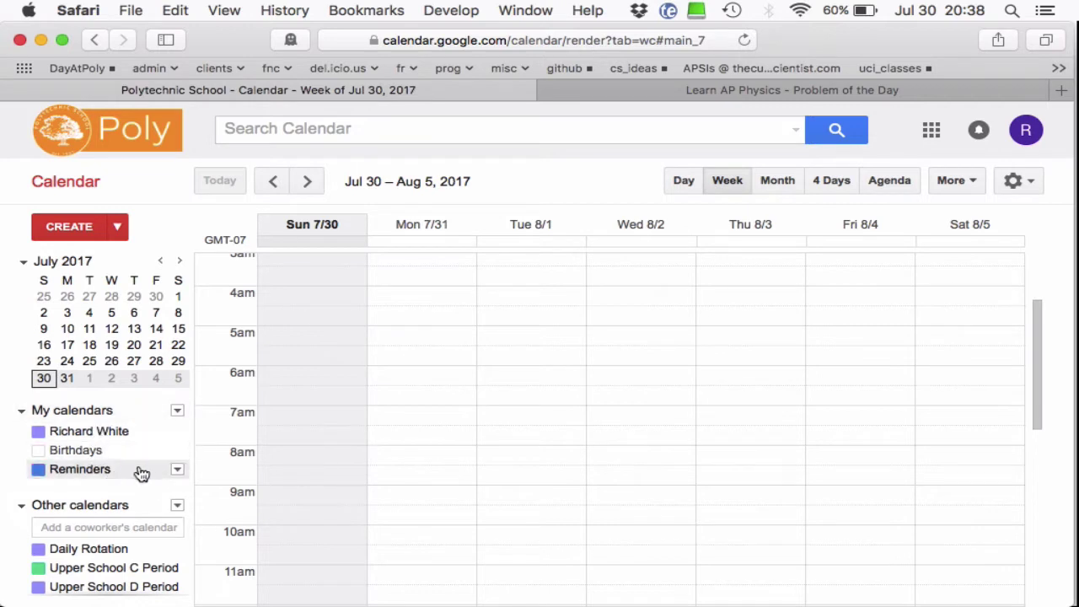
Step: Create a calendar named LearnAPphysics from the My calendars menu
left_click(177, 411)
left_click(230, 437)
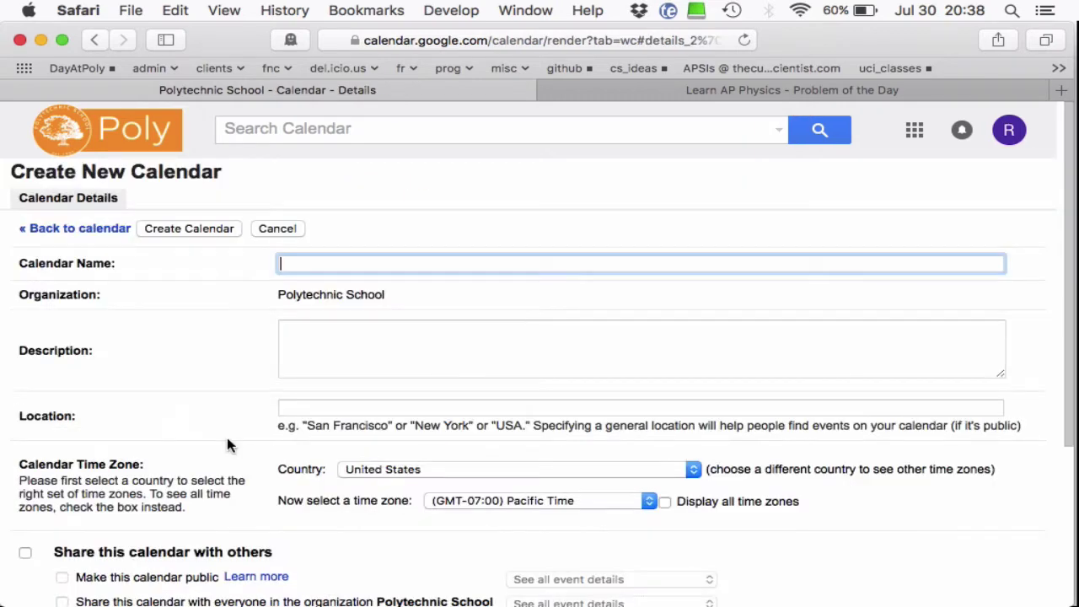
type("LearnAPphy")
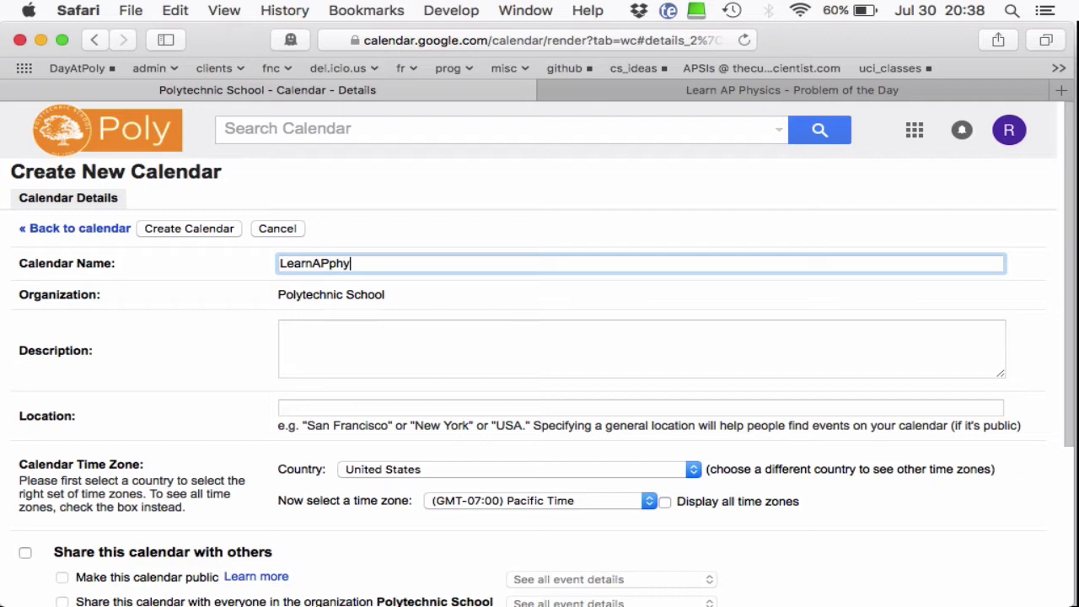
scroll(540, 337, "down", 5)
left_click(117, 479)
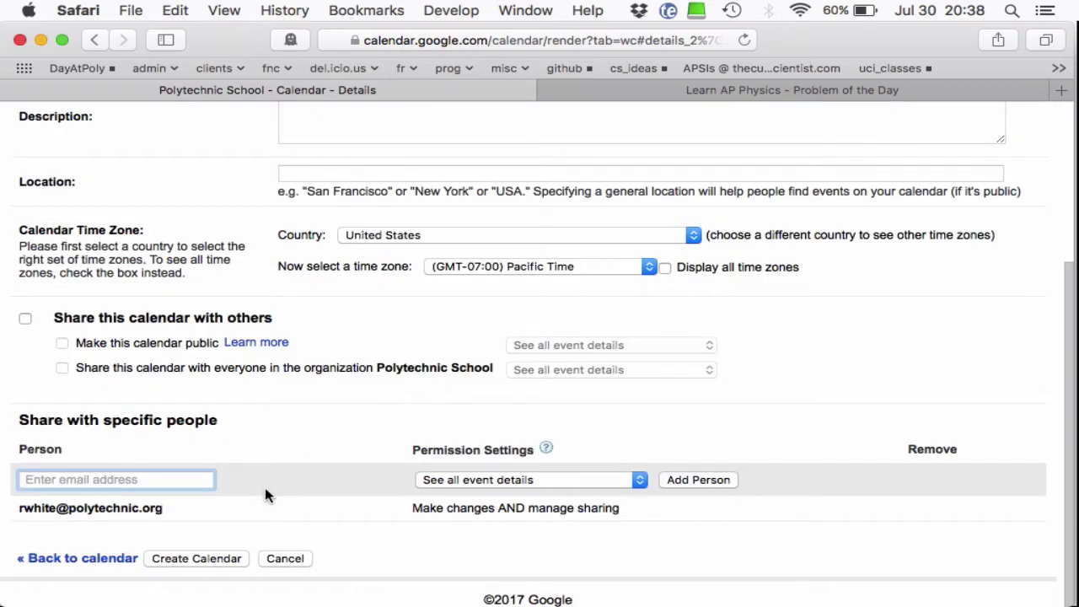
left_click(216, 559)
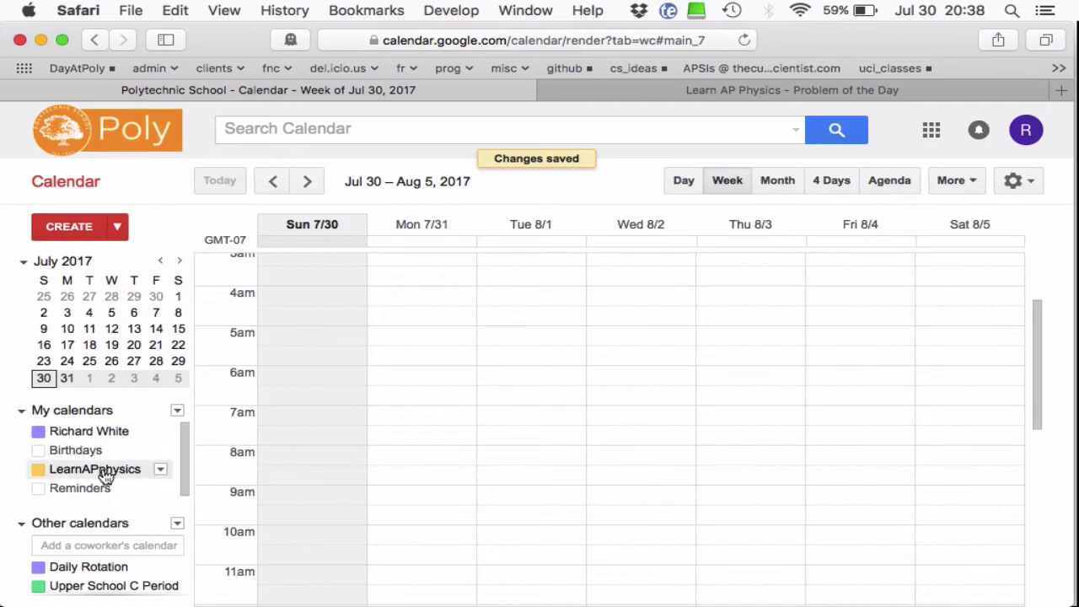
Step: Start a new event and assign it to the LearnAPphysics calendar
left_click(79, 229)
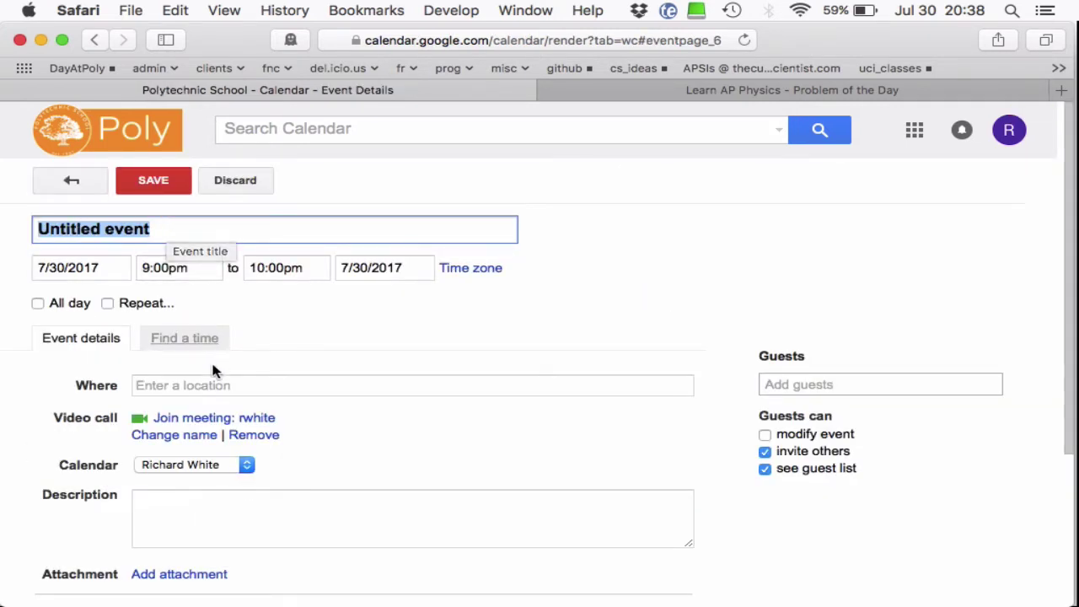
left_click(246, 465)
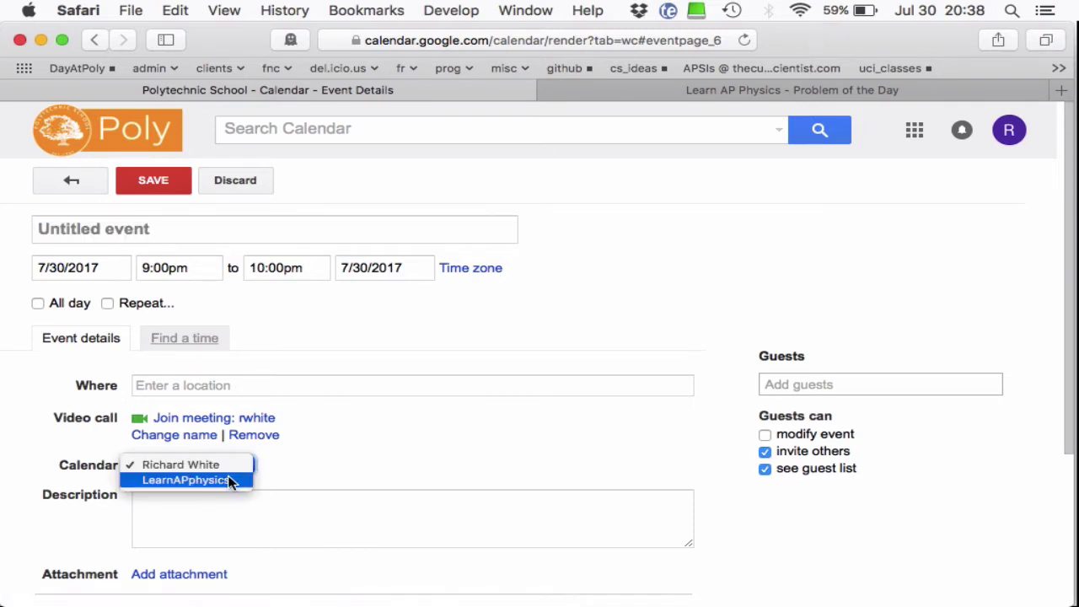
left_click(227, 478)
left_click(157, 228)
mouse_move(157, 228)
left_mouse_down()
mouse_move(104, 236)
mouse_move(159, 229)
left_mouse_up()
type("ww")
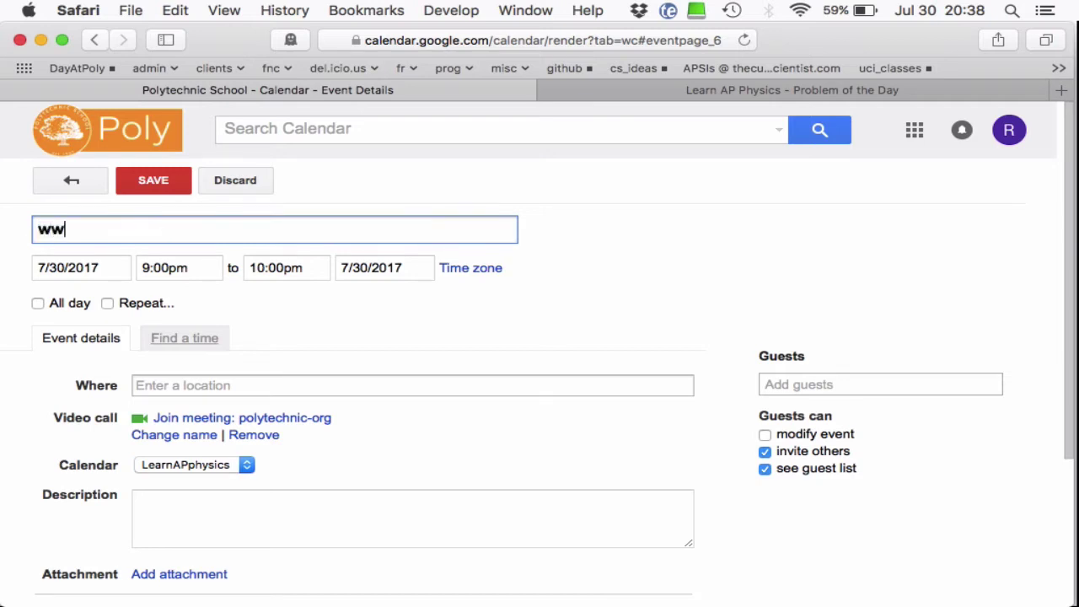
type("w.learnapphy")
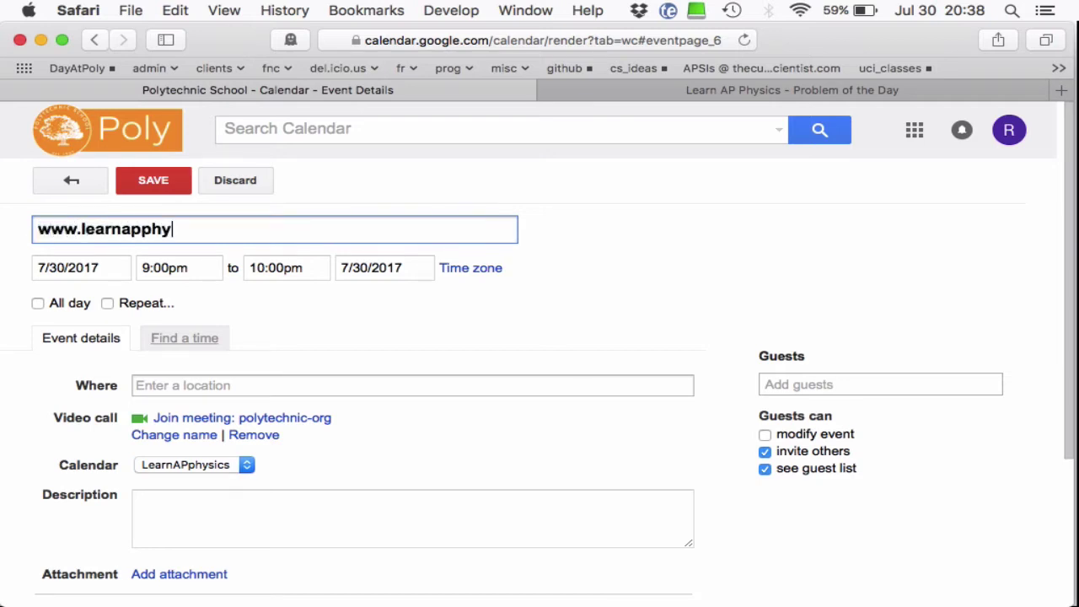
type("sics.com/problem.php")
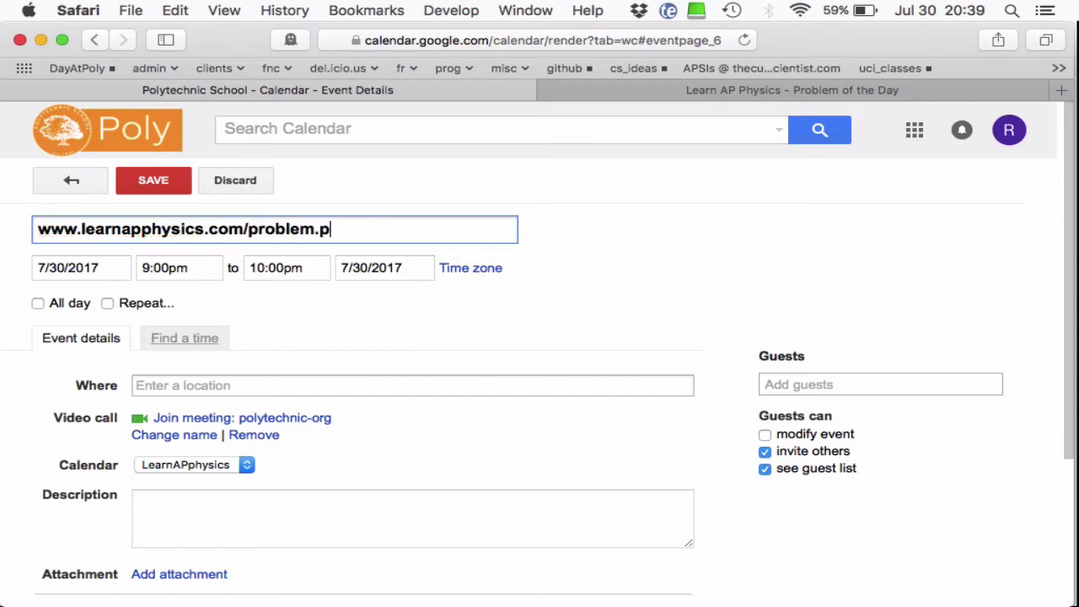
Step: Set the event date to August 15, 2017
left_click(89, 267)
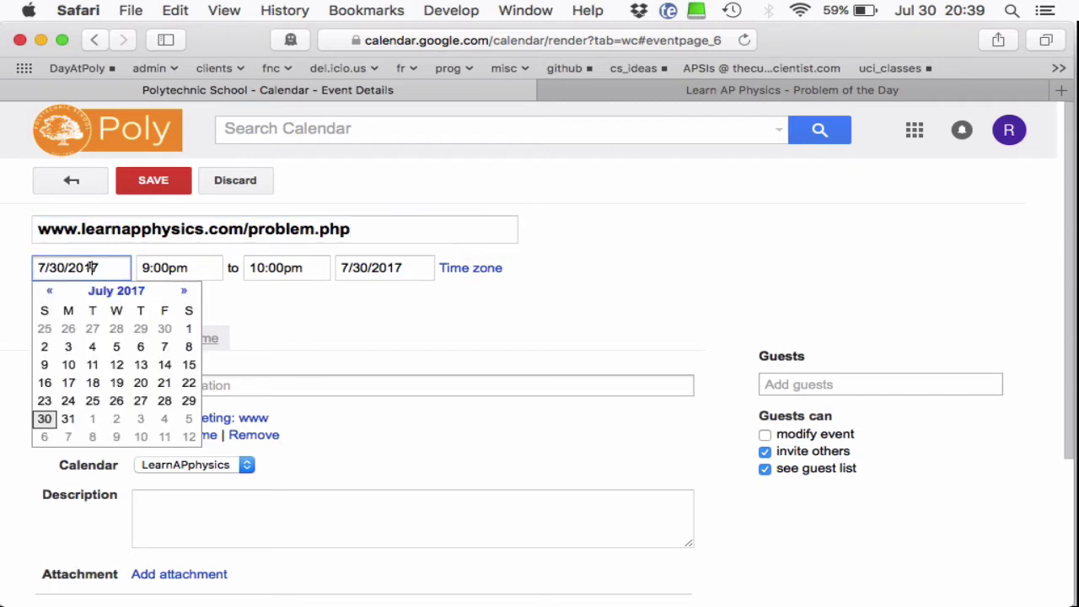
left_click(67, 418)
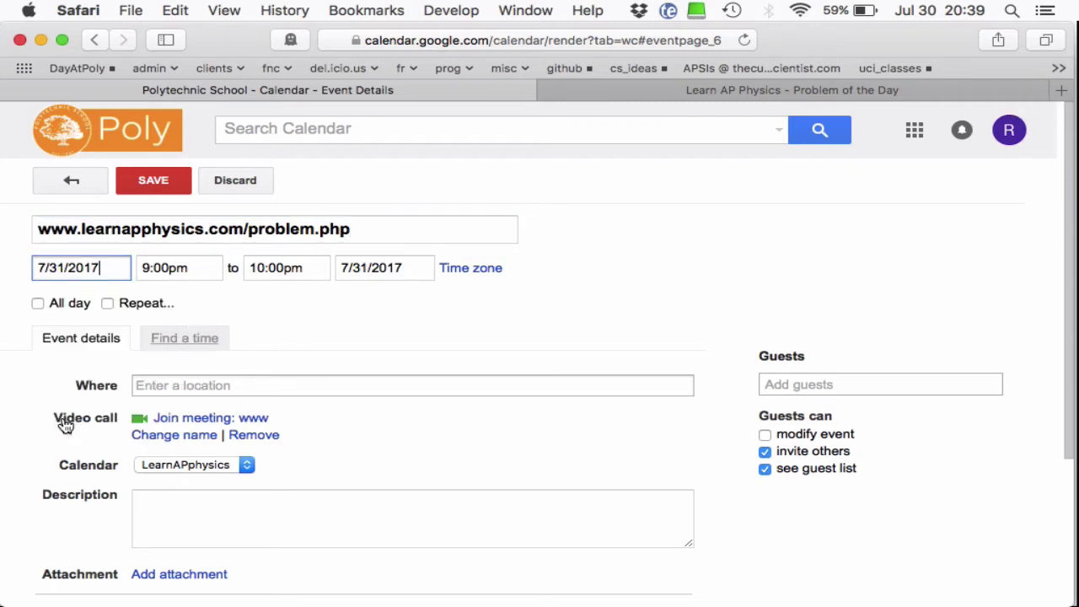
left_click(104, 263)
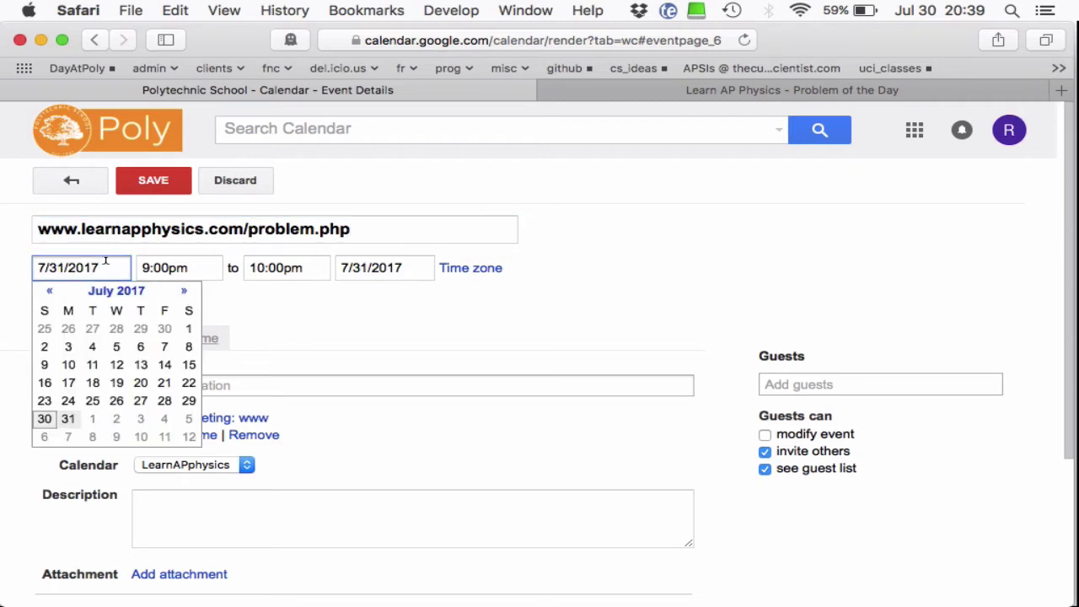
left_click(187, 290)
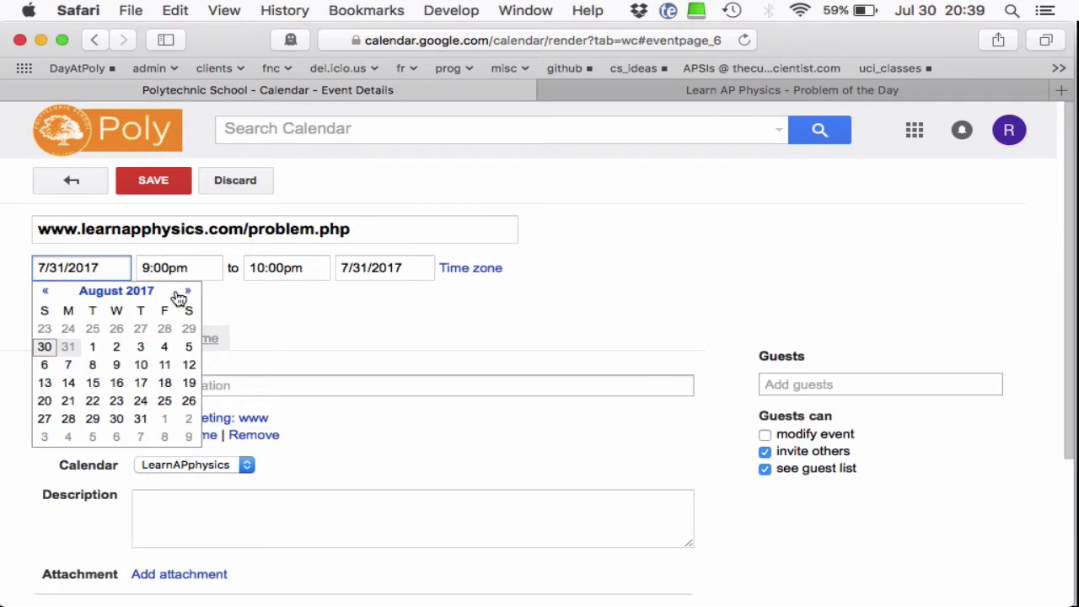
left_click(95, 383)
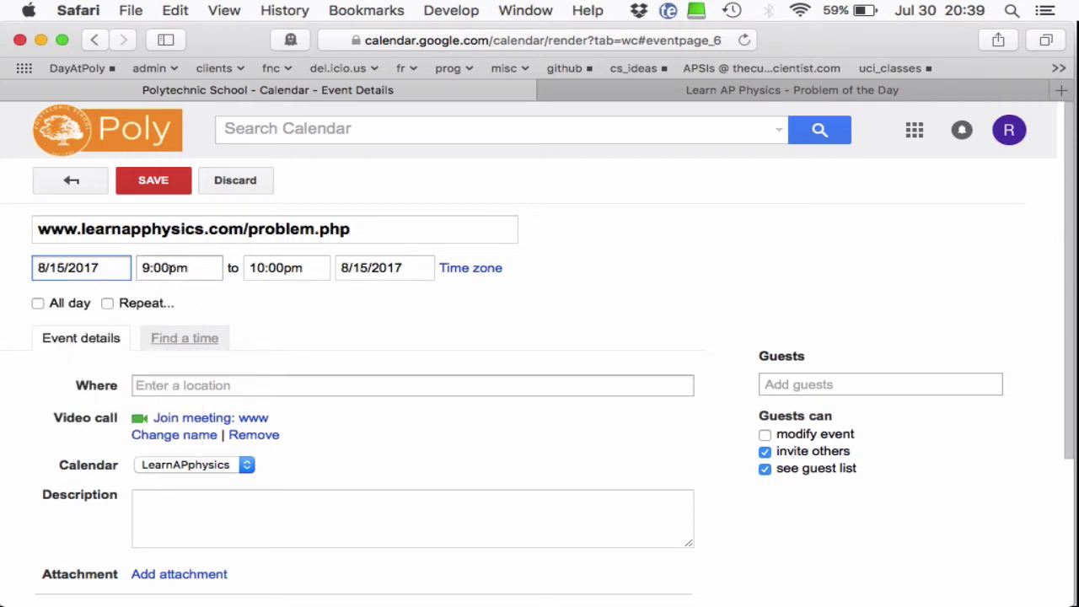
Step: Set the event time to start at 6:00am and end at 6:15am
left_click(167, 267)
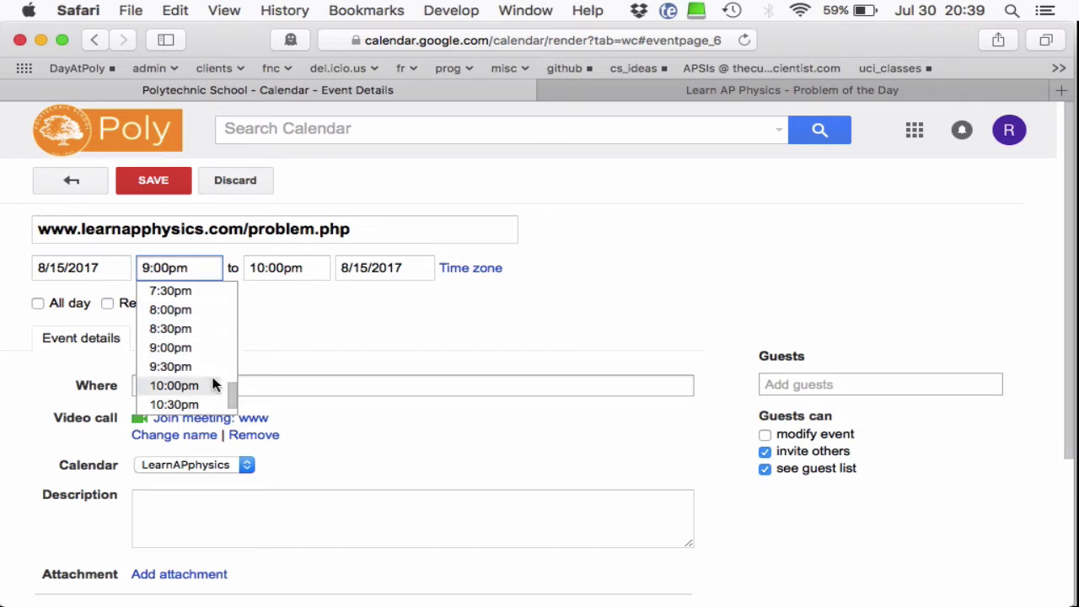
left_click_drag(233, 396, 235, 291)
scroll(214, 361, "down", 2)
scroll(216, 372, "down", 3)
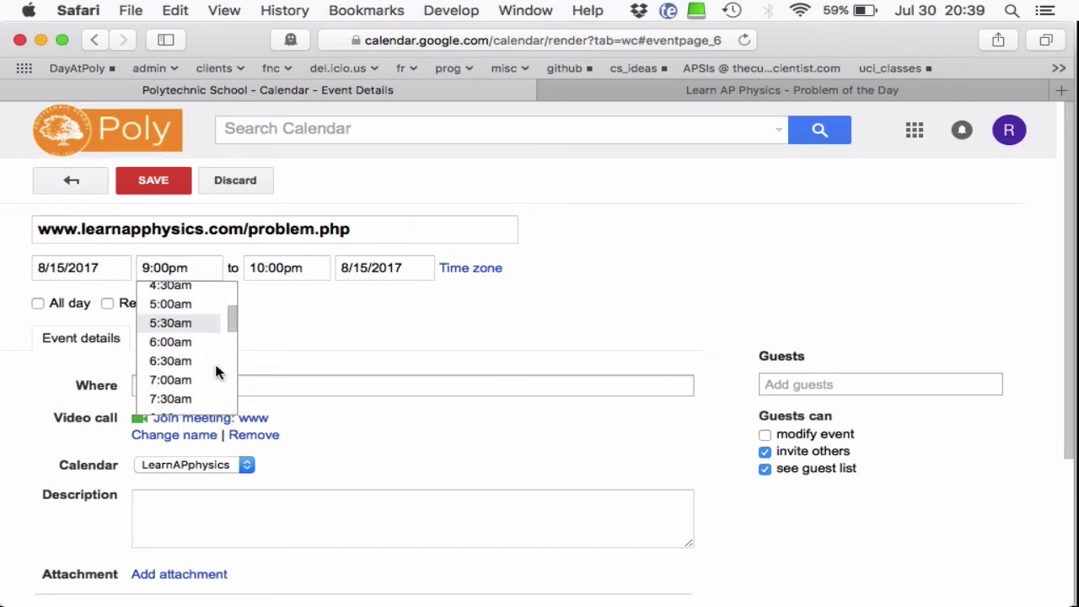
left_click(175, 344)
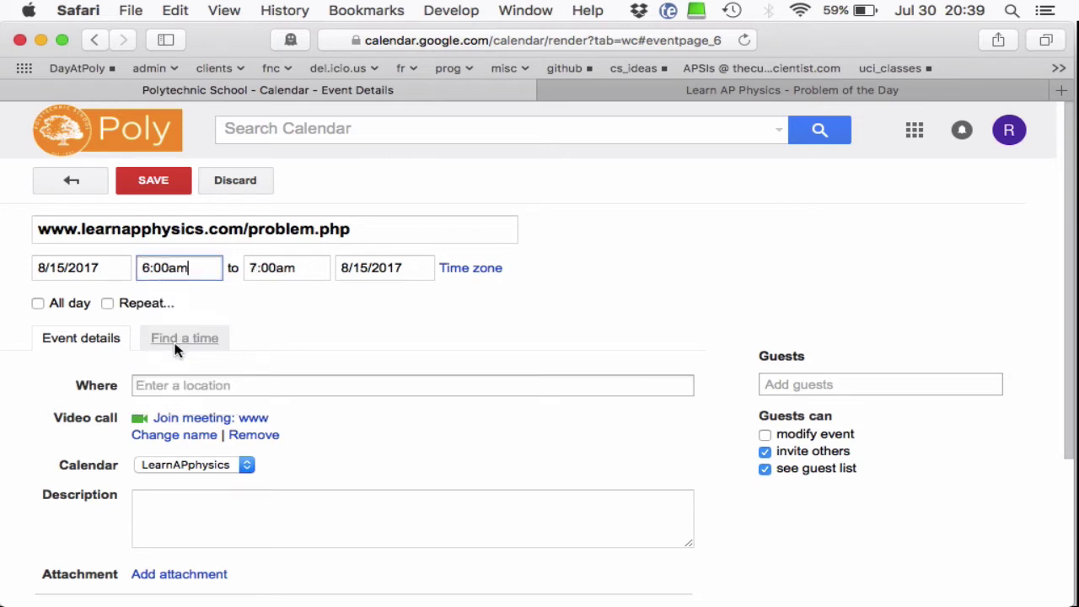
left_click(262, 268)
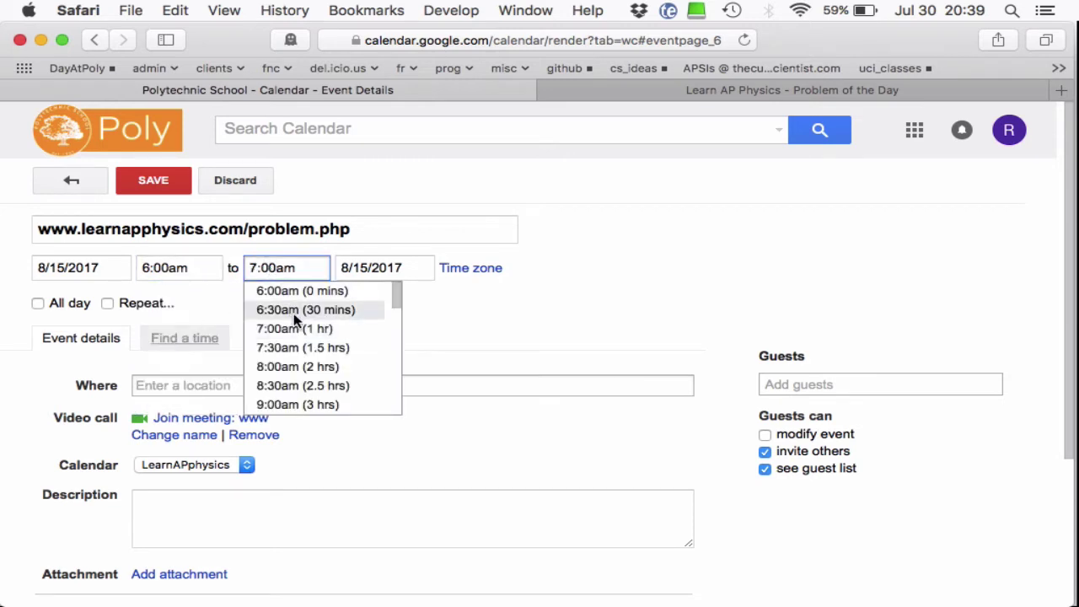
left_click_drag(271, 268, 232, 268)
type("6:14")
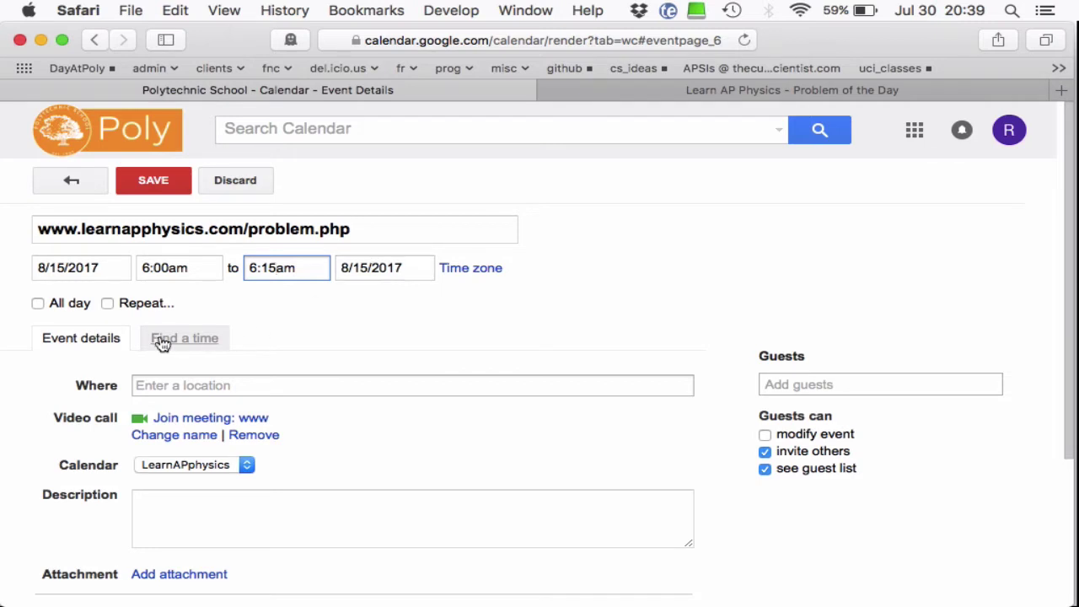
Step: Make the event repeat every 1 week on Monday through Friday
left_click(109, 303)
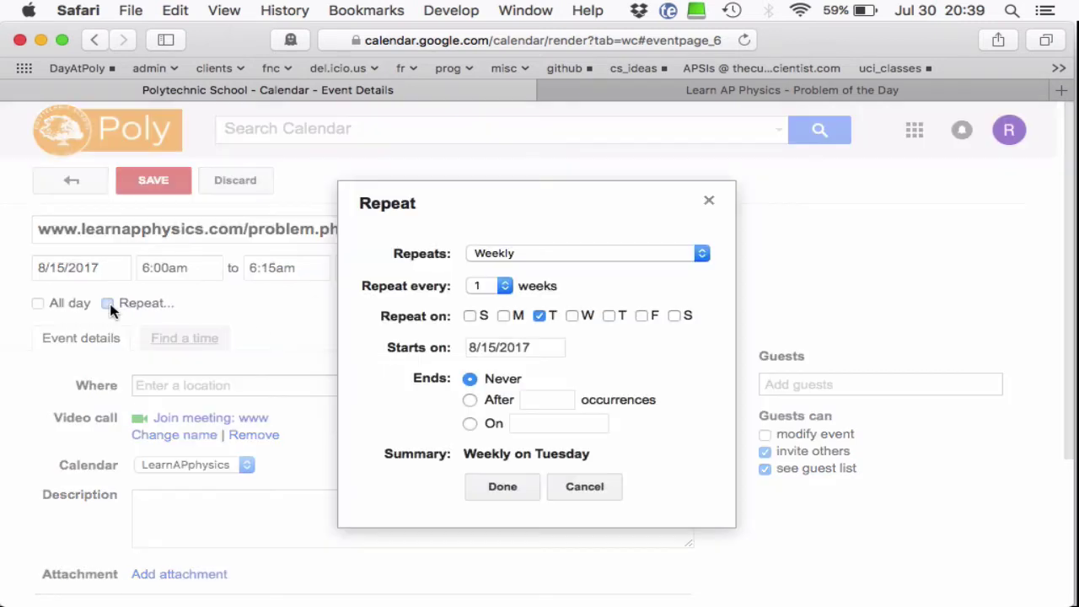
left_click(504, 286)
left_click(503, 285)
left_click(504, 316)
left_click(573, 316)
left_click(607, 316)
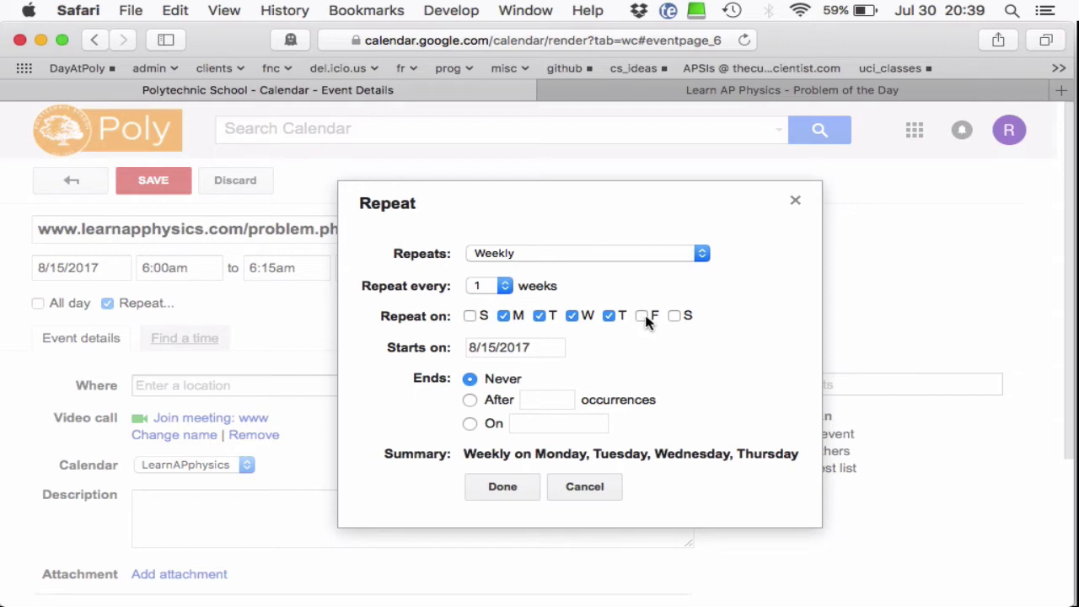
left_click(643, 316)
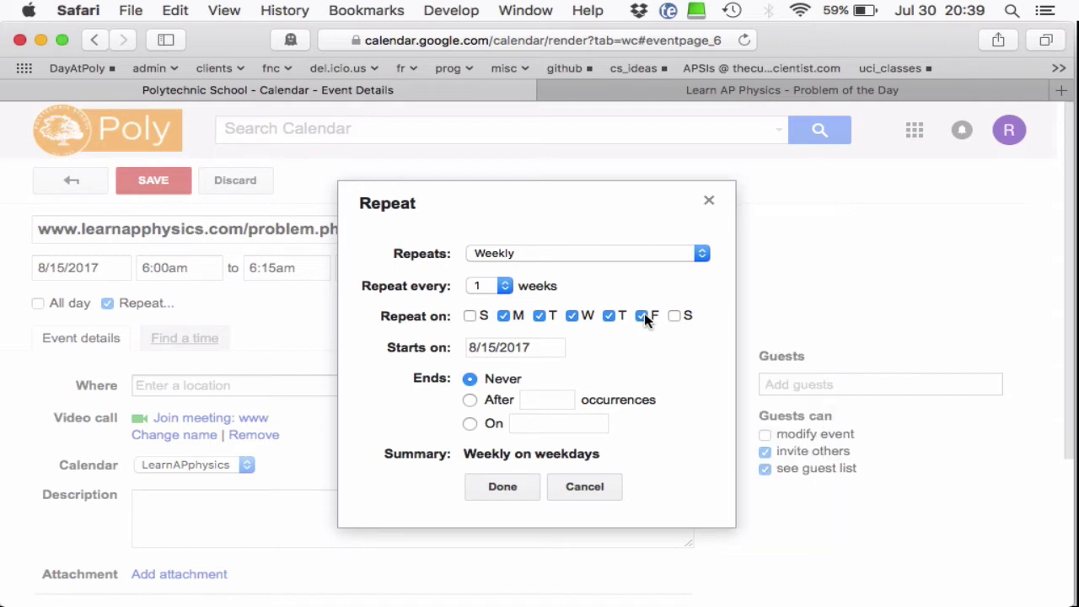
left_click(506, 287)
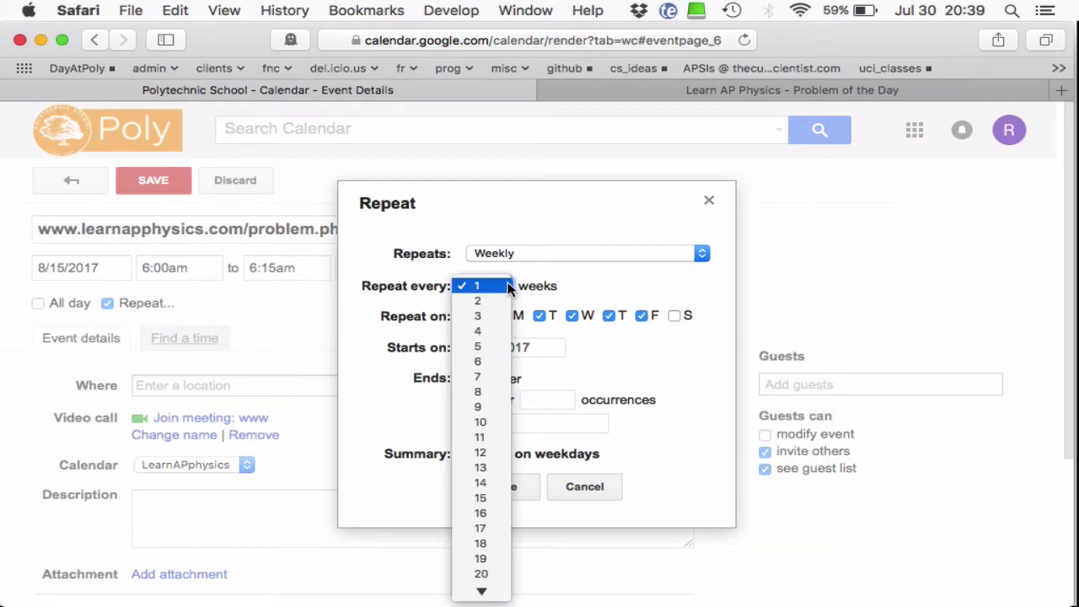
left_click(508, 289)
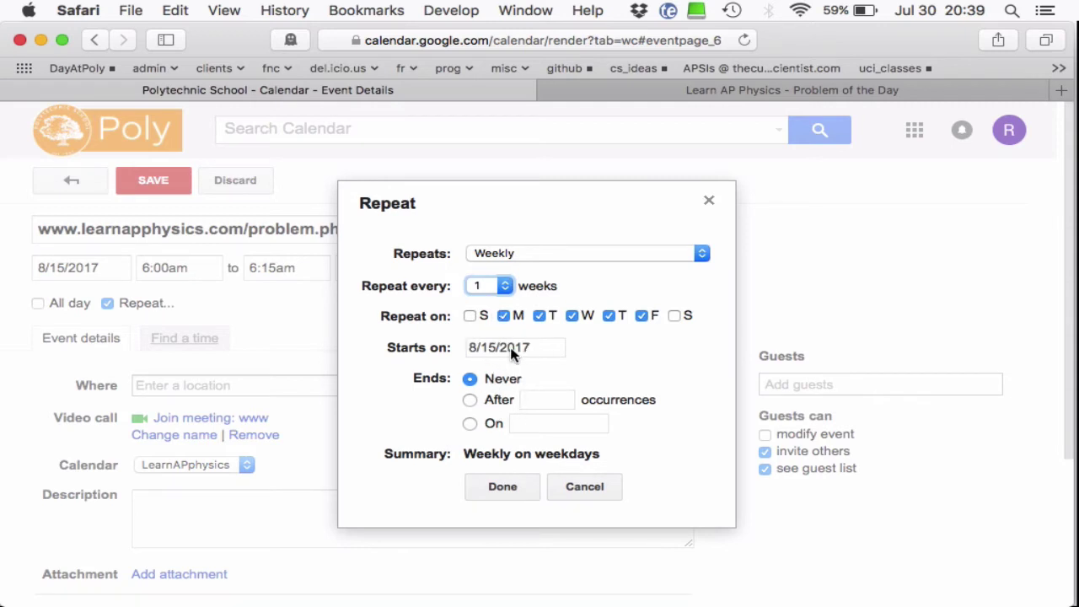
Step: Set the repeat to end on June 15, 2018 and confirm the repeat settings
left_click(469, 423)
left_click(564, 422)
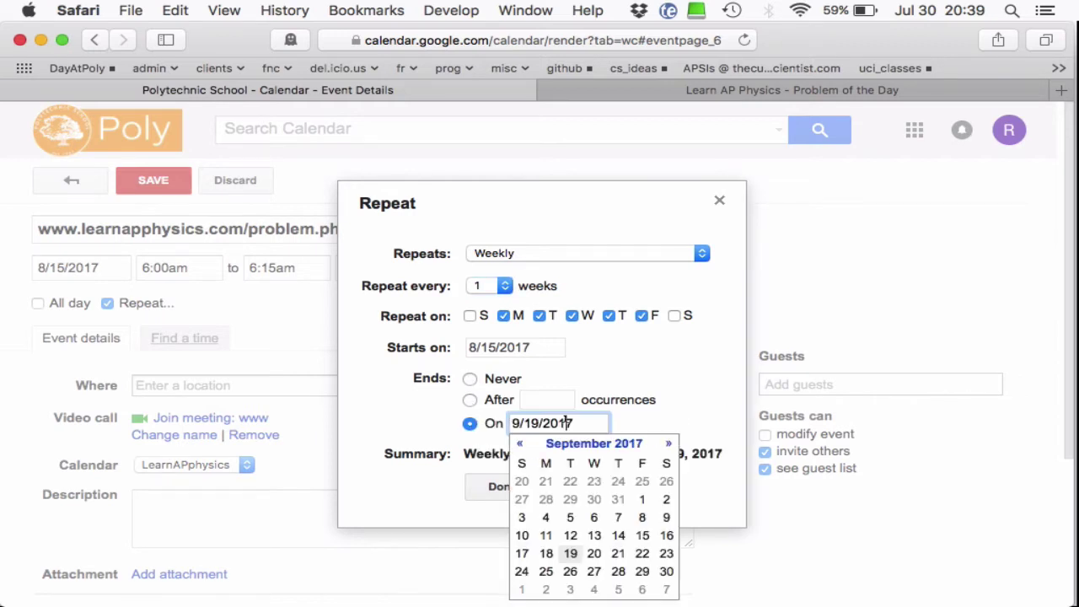
left_click(668, 444)
left_click(669, 444)
left_click(669, 444)
left_click(669, 444)
left_click(668, 445)
left_click(668, 444)
left_click(666, 444)
left_click(667, 444)
left_click(665, 444)
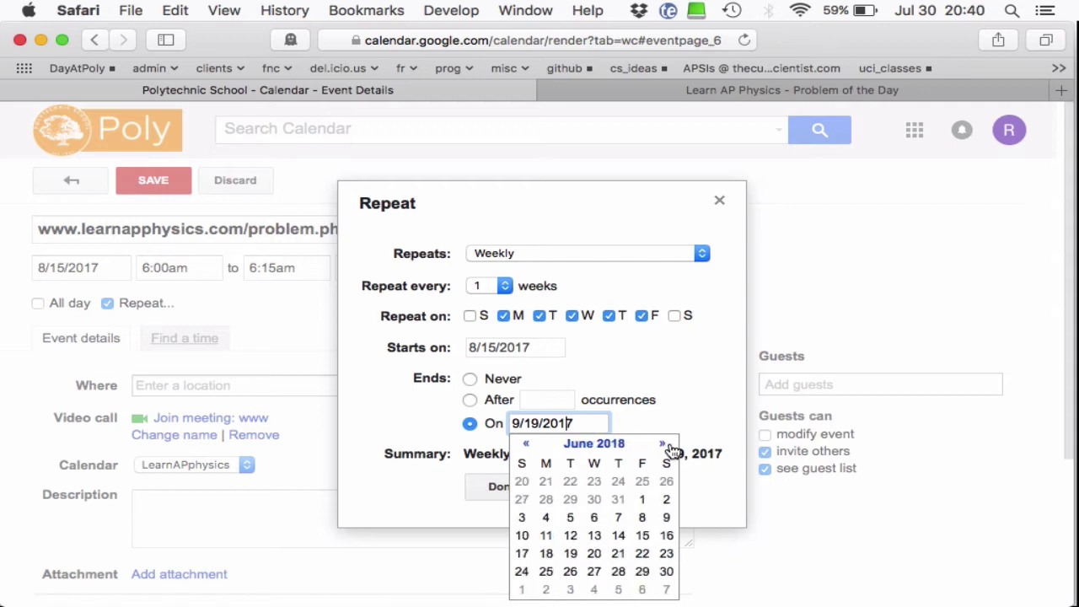
left_click(643, 536)
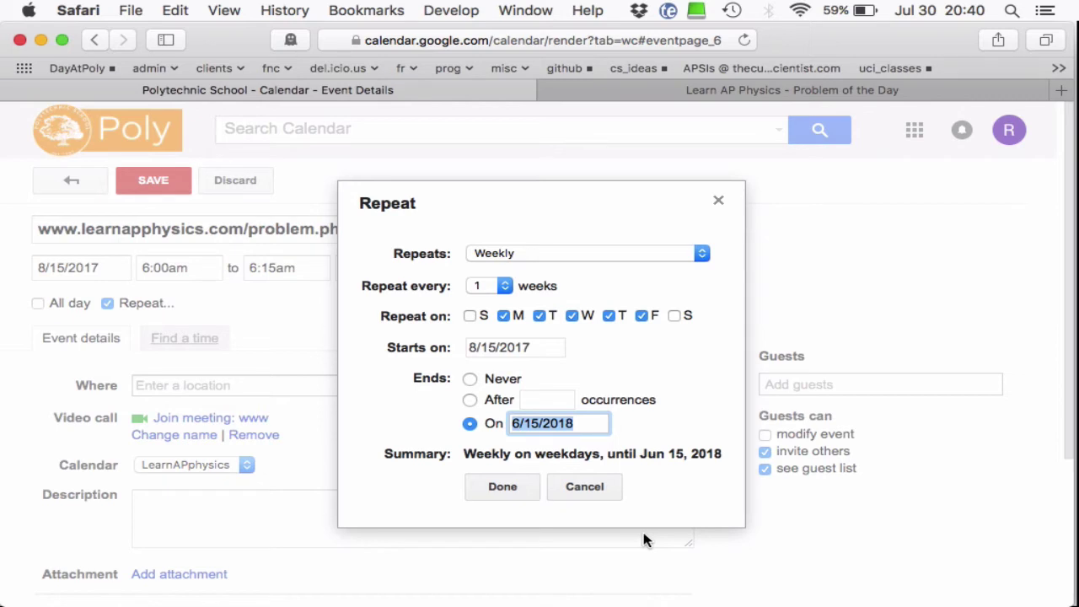
left_click(505, 488)
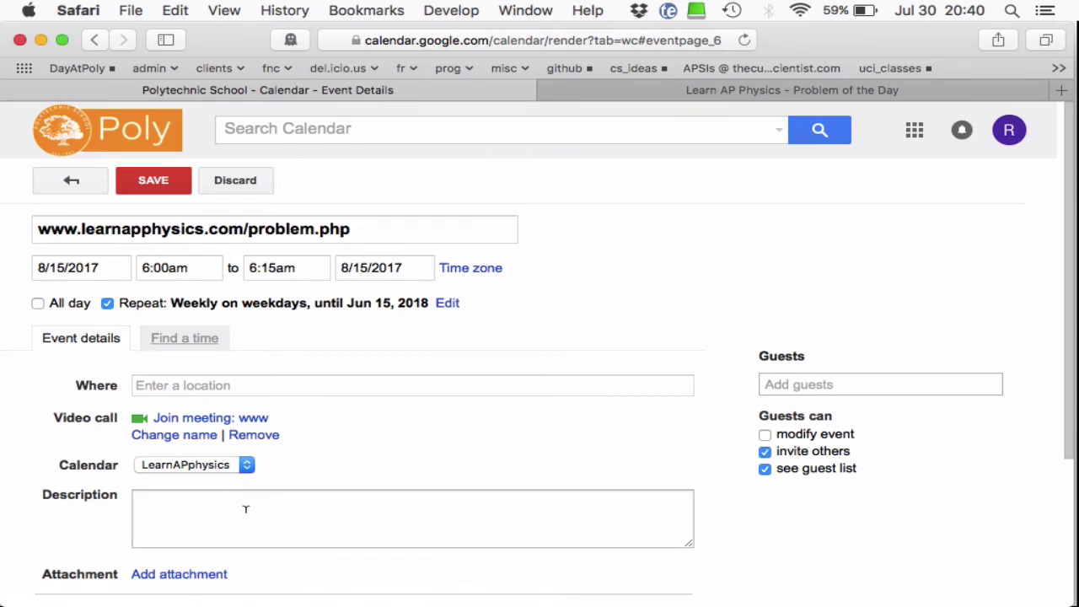
Step: Save the event, view August 2017 by month, and open the Aug 15 occurrence
left_click(164, 179)
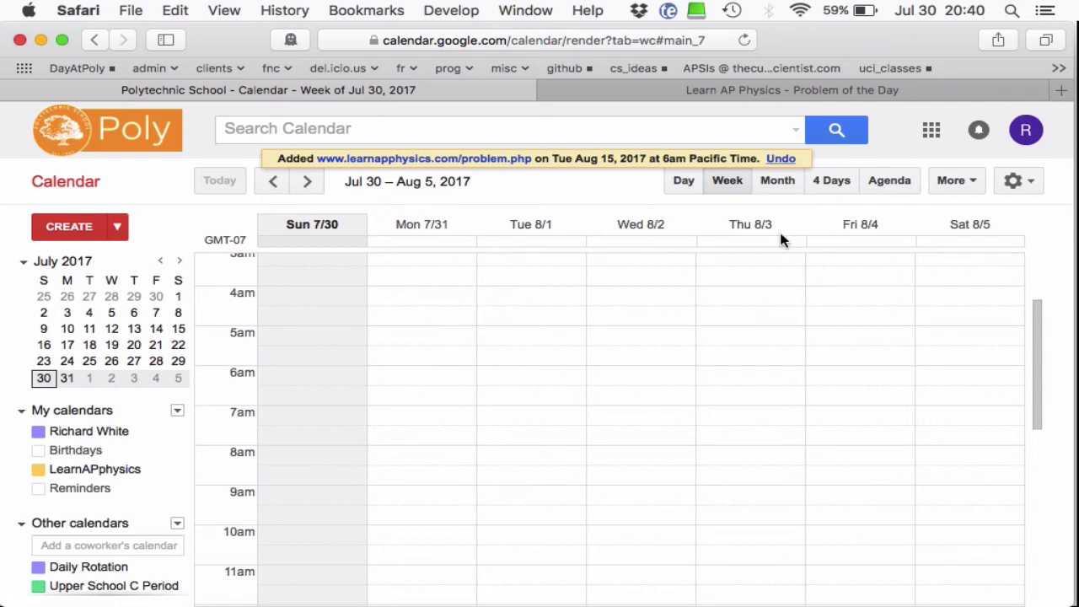
left_click(779, 180)
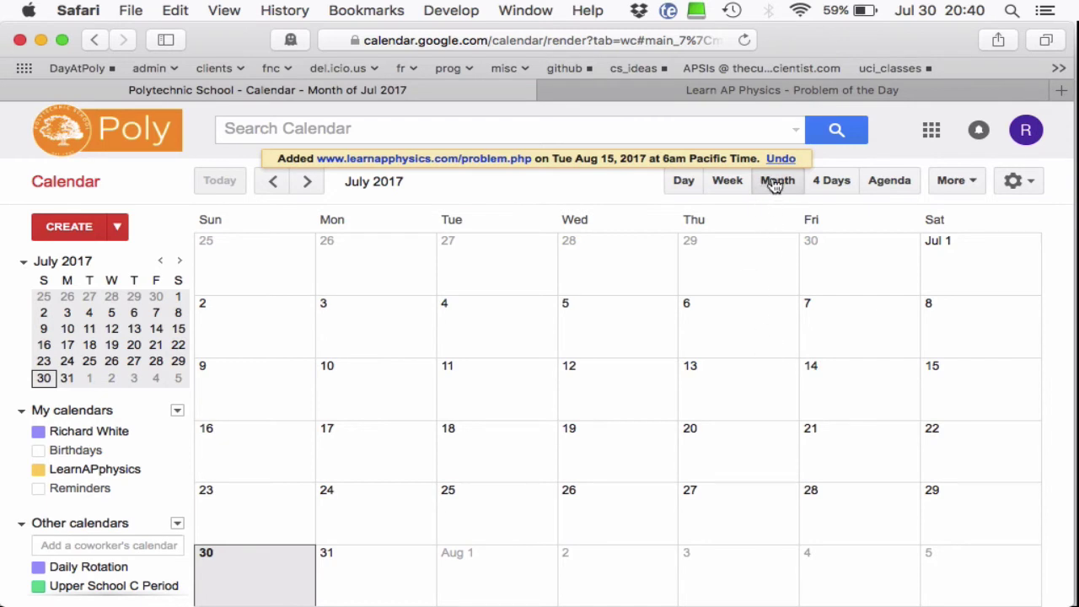
left_click(307, 180)
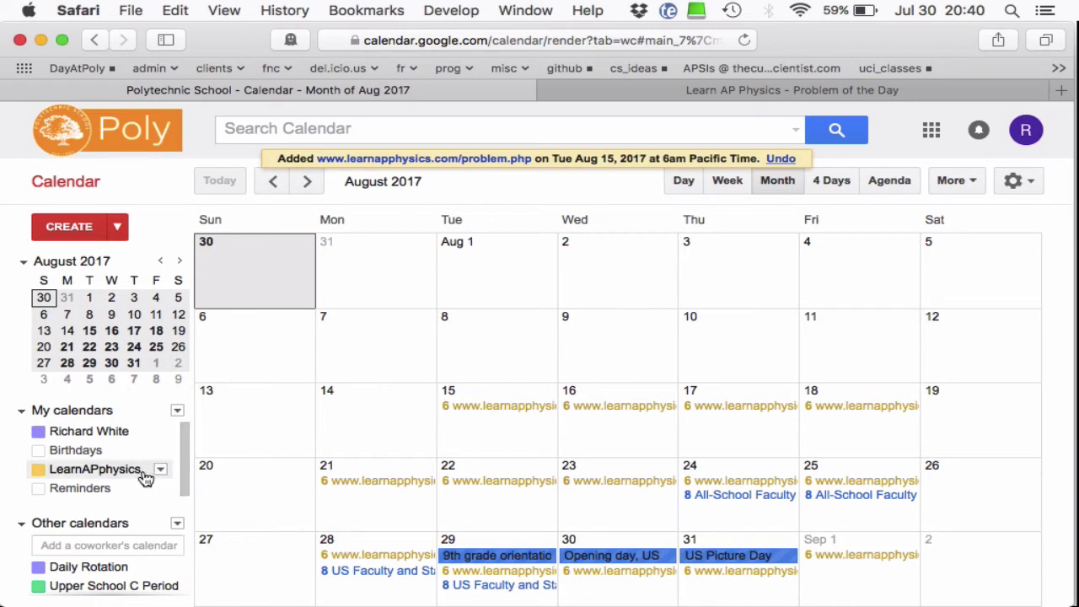
left_click(518, 408)
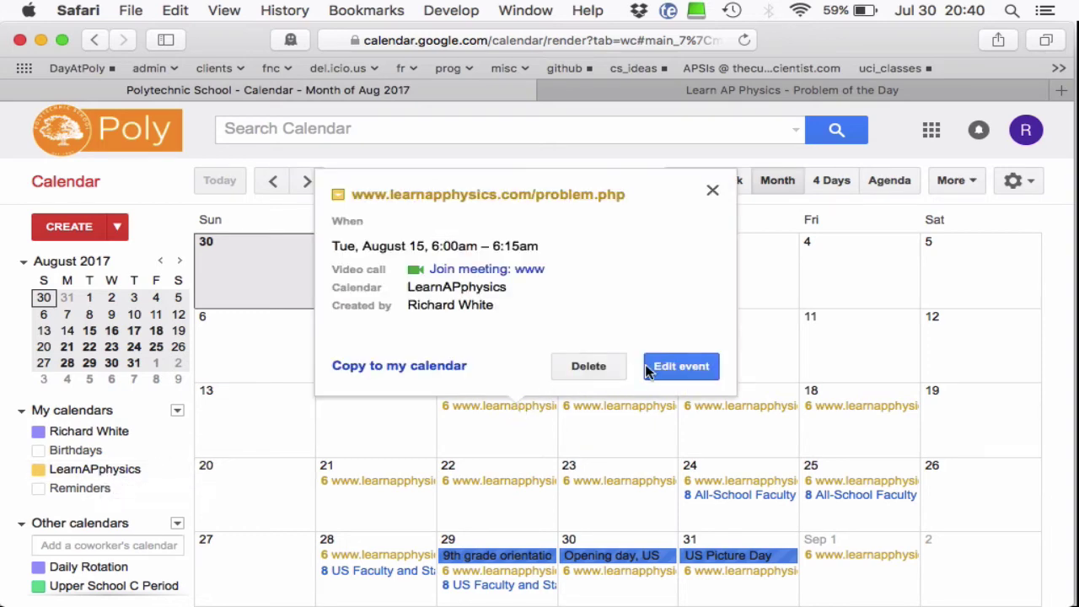
Step: Edit the event to add an Email notification at 0 minutes before
left_click(680, 367)
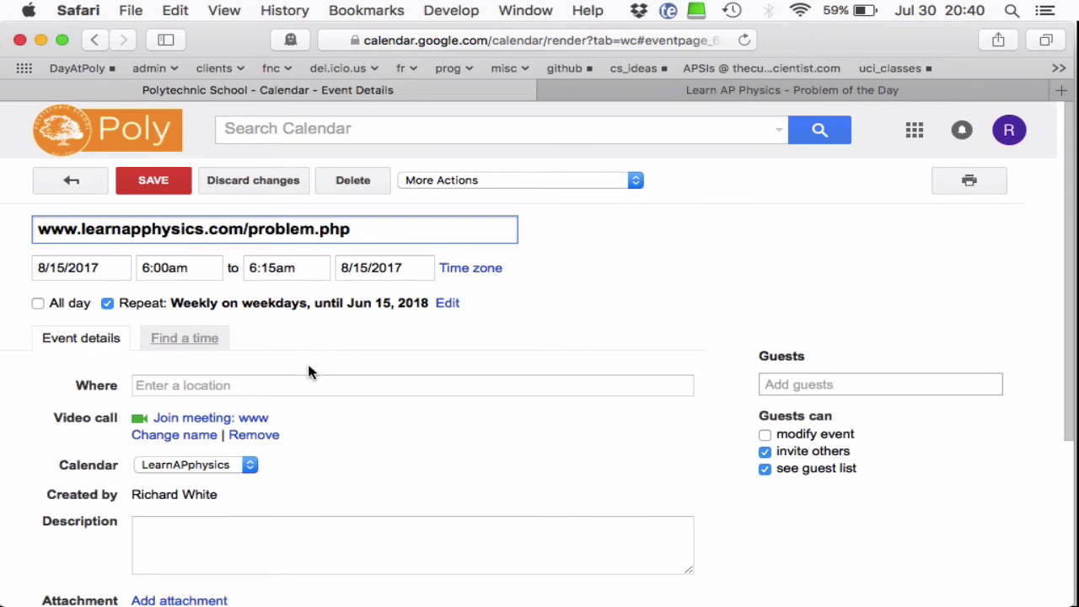
scroll(278, 451, "down", 4)
scroll(278, 451, "down", 3)
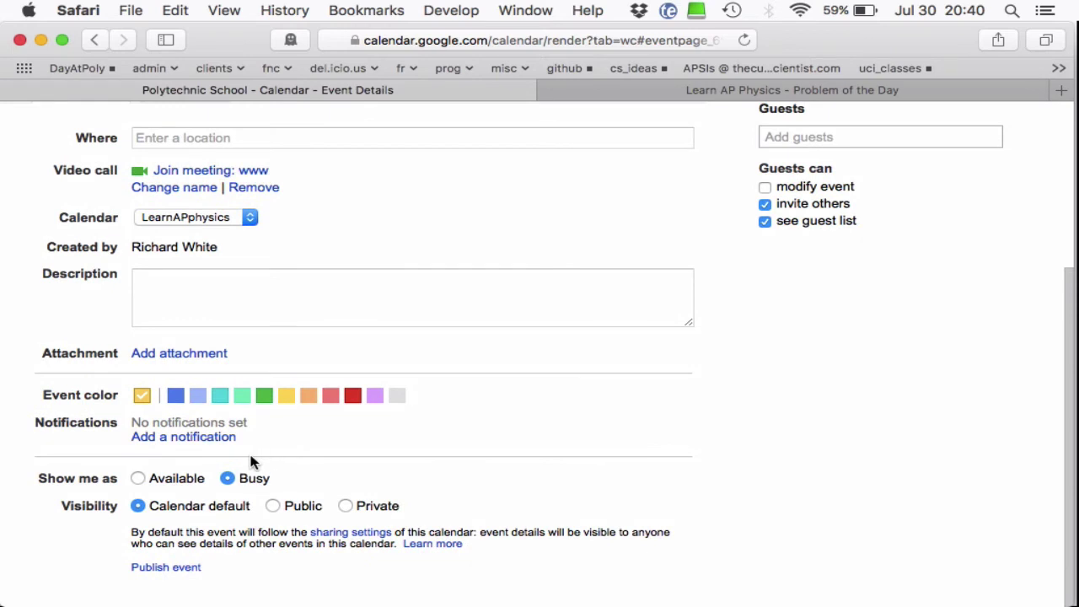
left_click(195, 437)
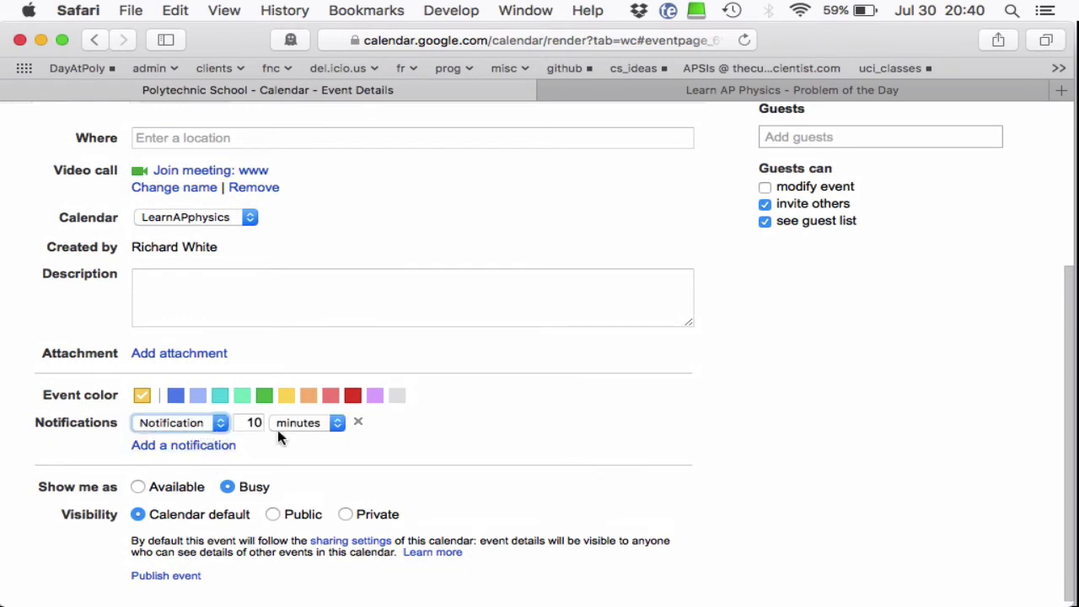
double_click(252, 421)
type("0")
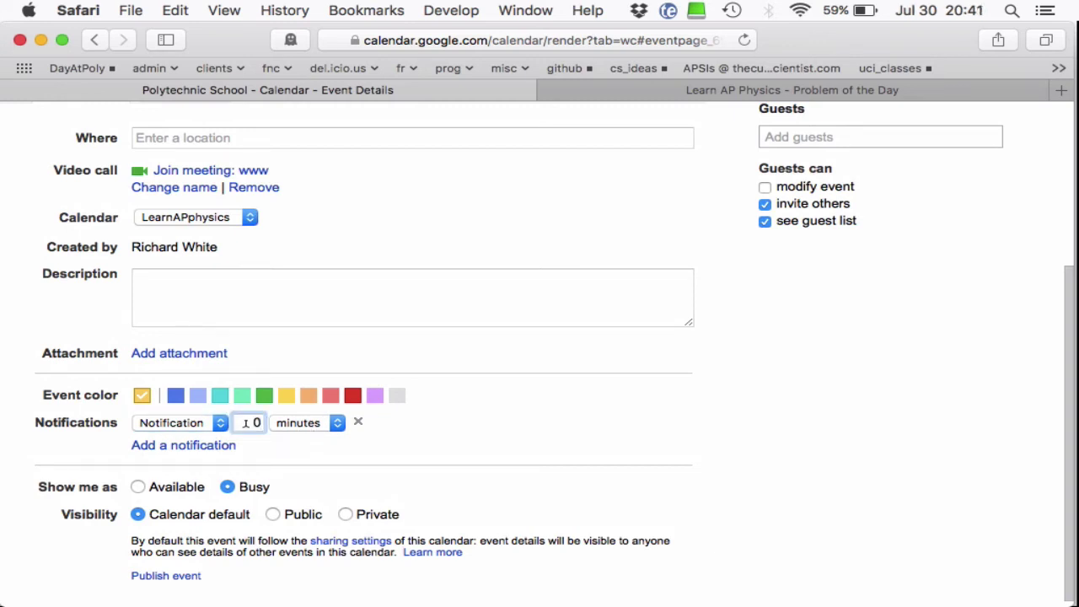
left_click(216, 427)
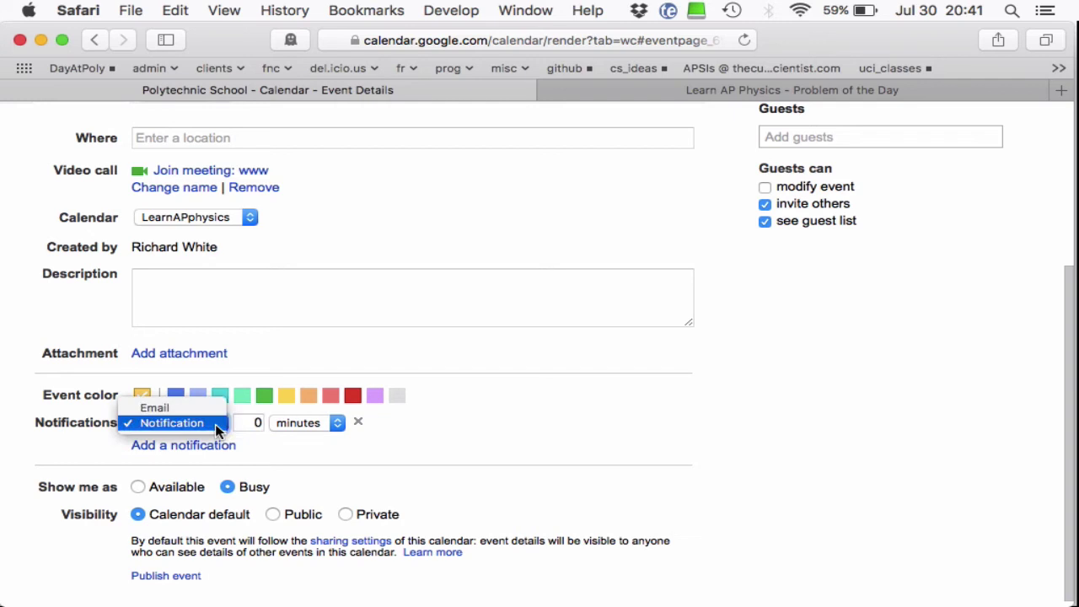
left_click(187, 411)
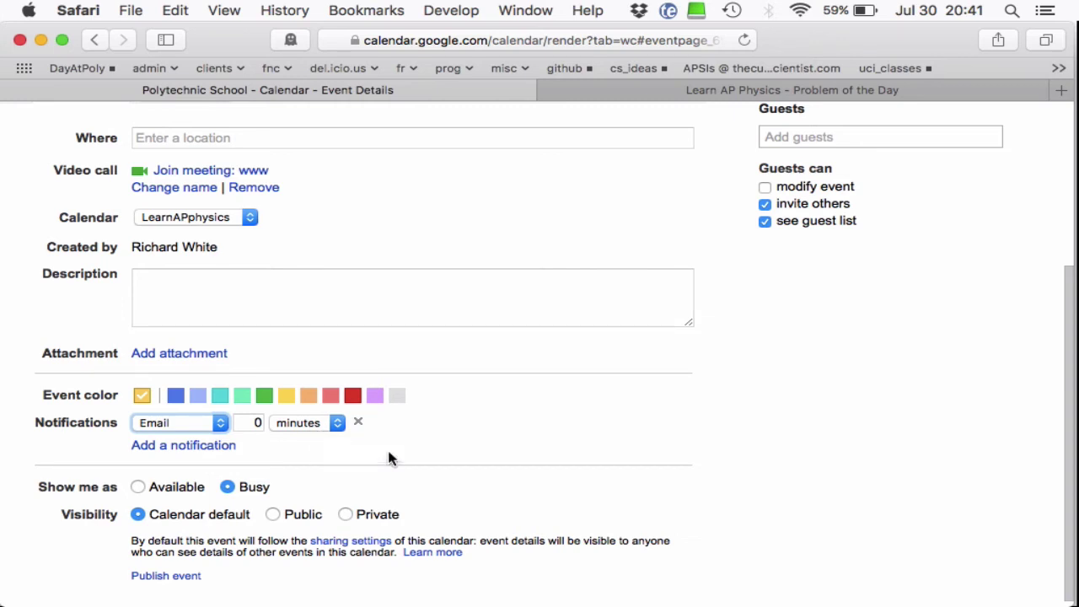
scroll(389, 458, "up", 5)
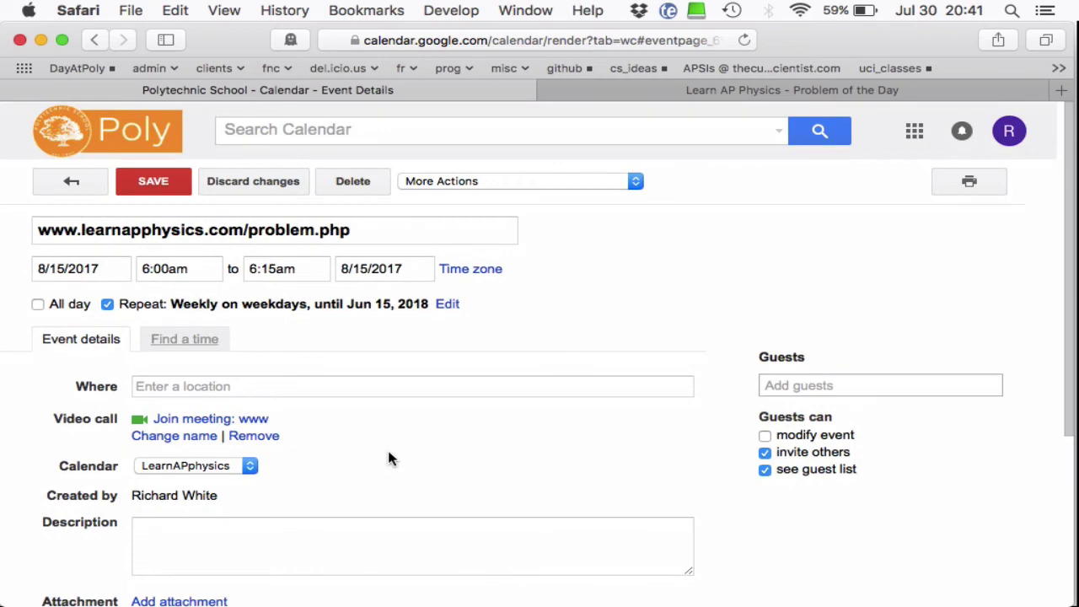
Step: Save the notification change for all events and show the week of Aug 20–26
left_click(150, 184)
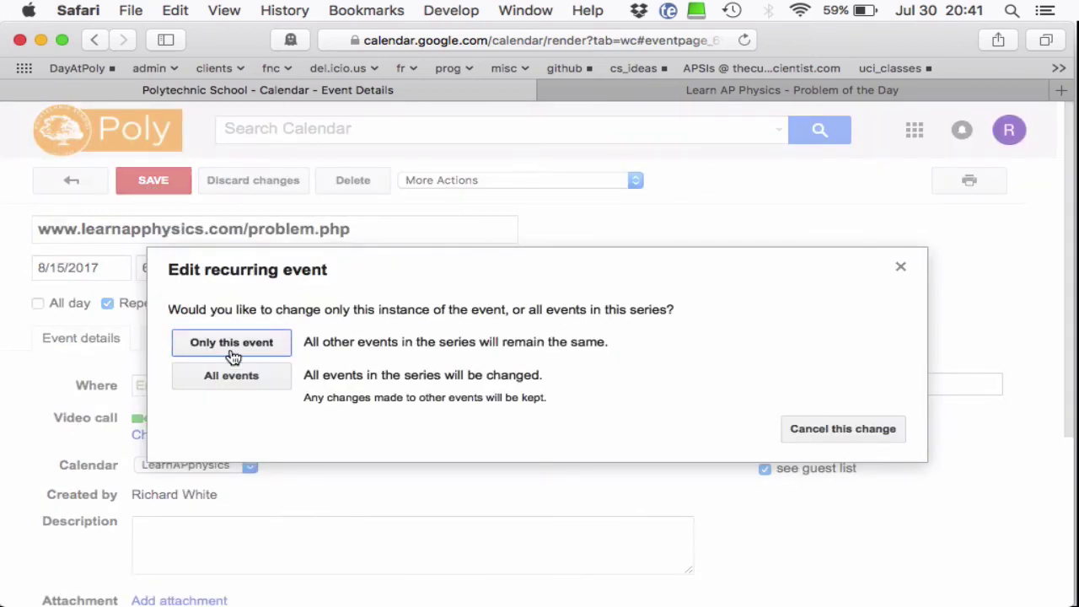
left_click(230, 377)
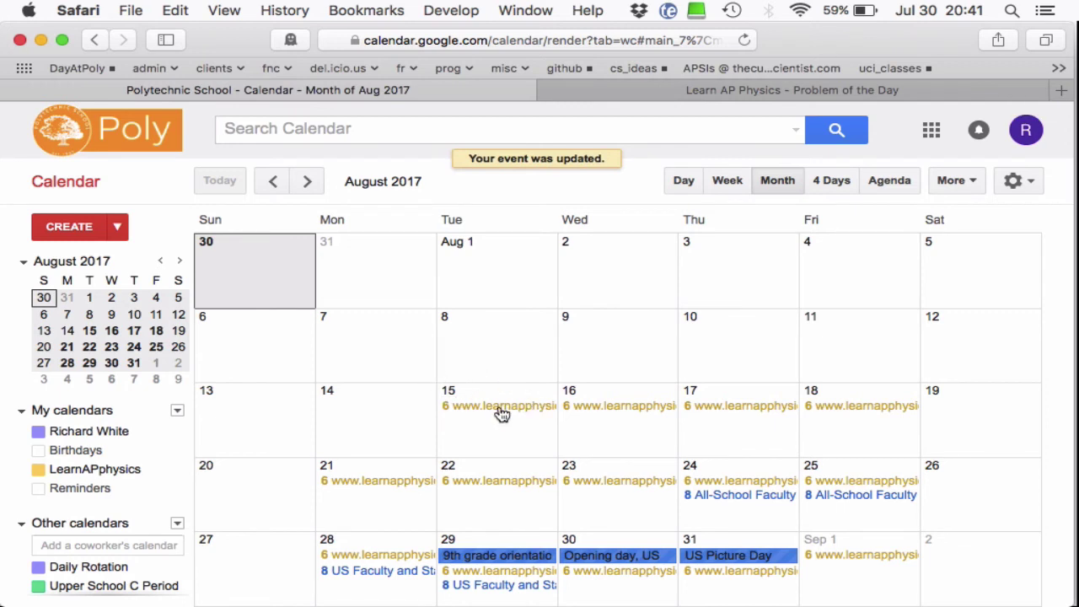
left_click(725, 182)
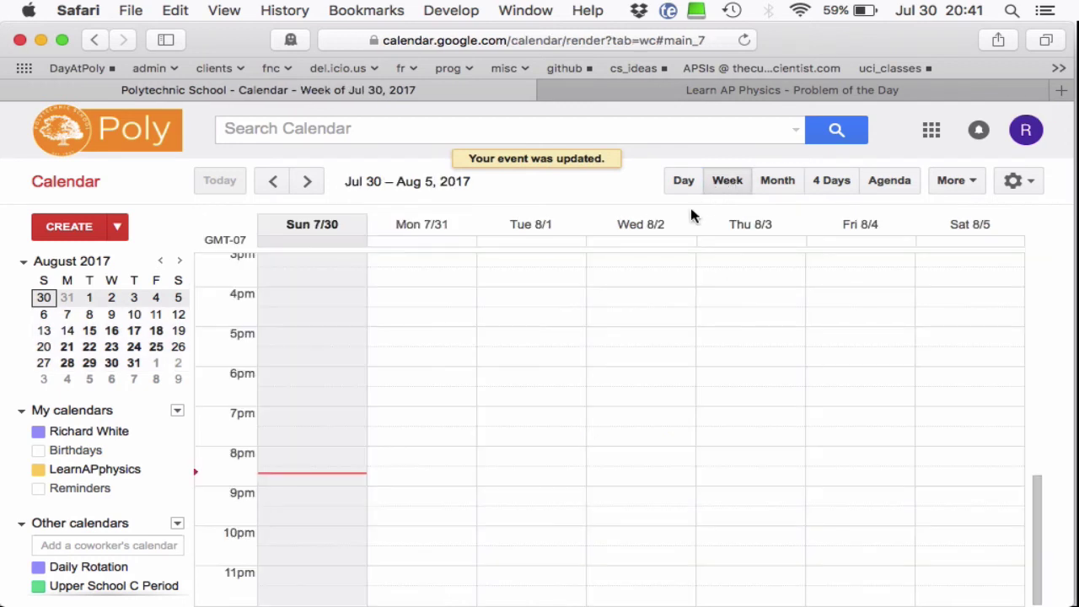
left_click(309, 182)
left_click(309, 182)
left_click(309, 182)
Step: Scroll to the 6am events and switch to Mail to check the notification email
scroll(419, 359, "up", 1)
scroll(419, 359, "up", 10)
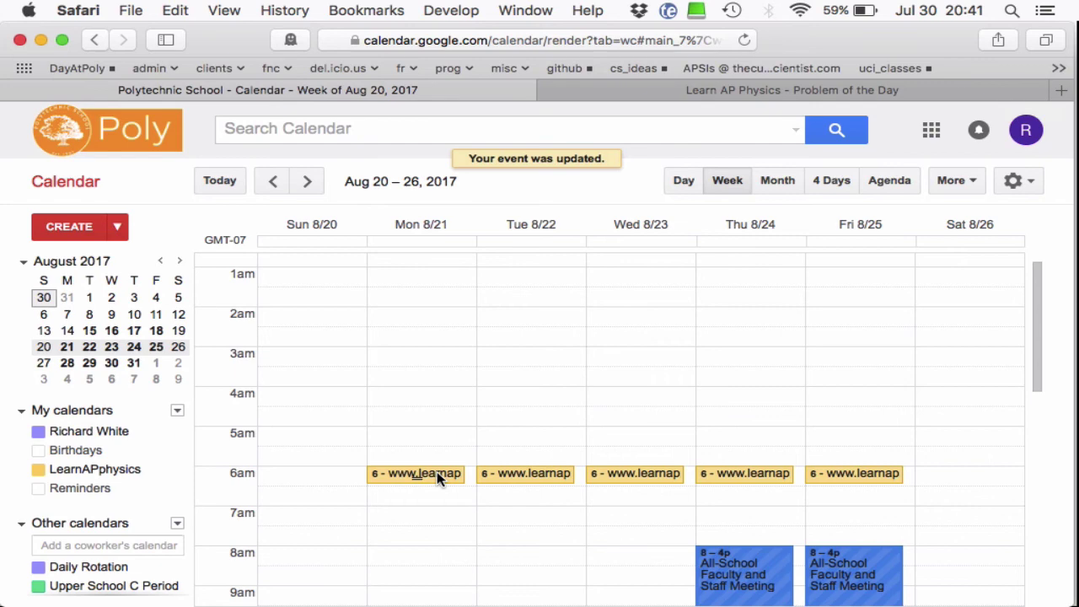
key("super+Tab")
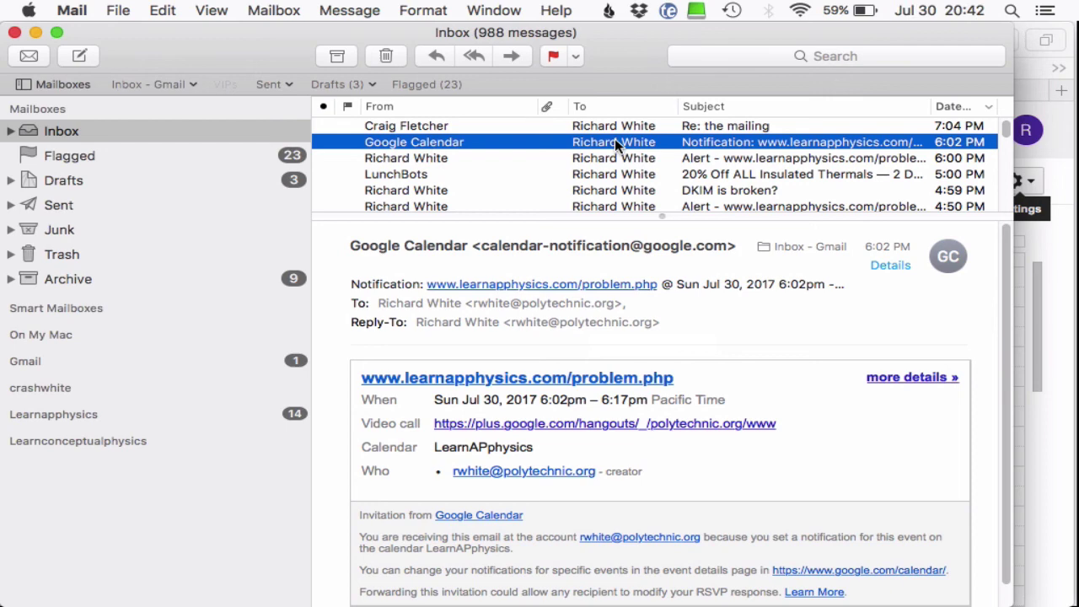
left_click(617, 380)
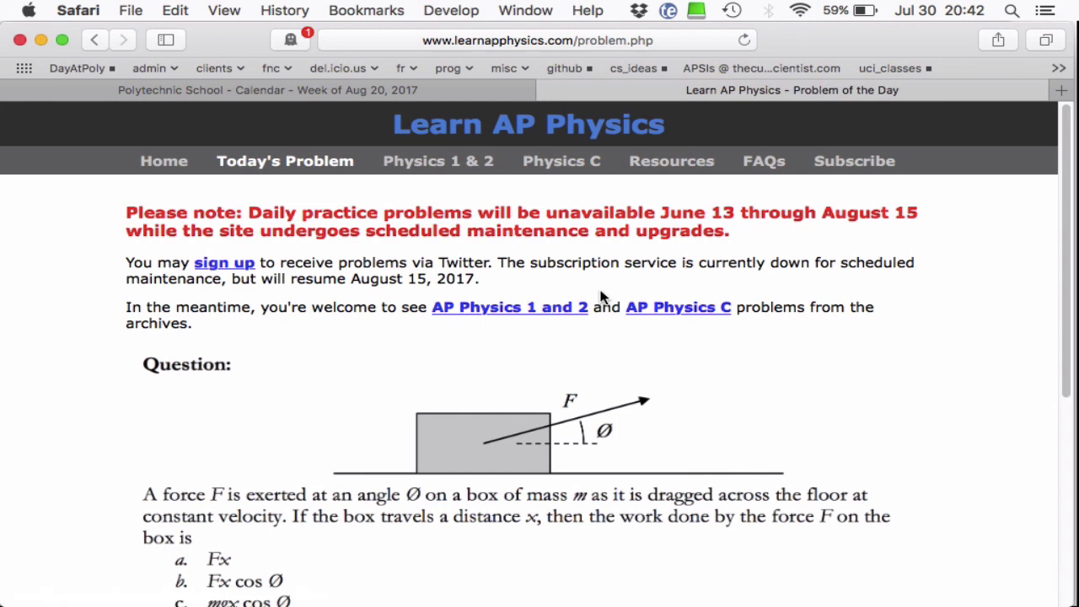
Step: Return to the Polytechnic School – Calendar tab showing the Aug 20–26 weekday 6am events
left_click(383, 92)
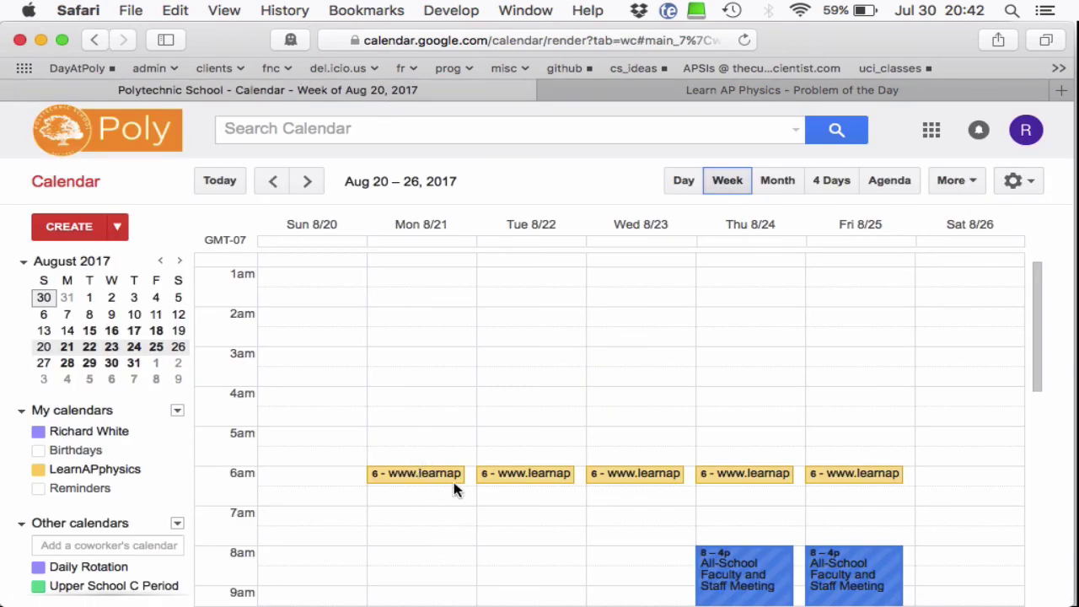